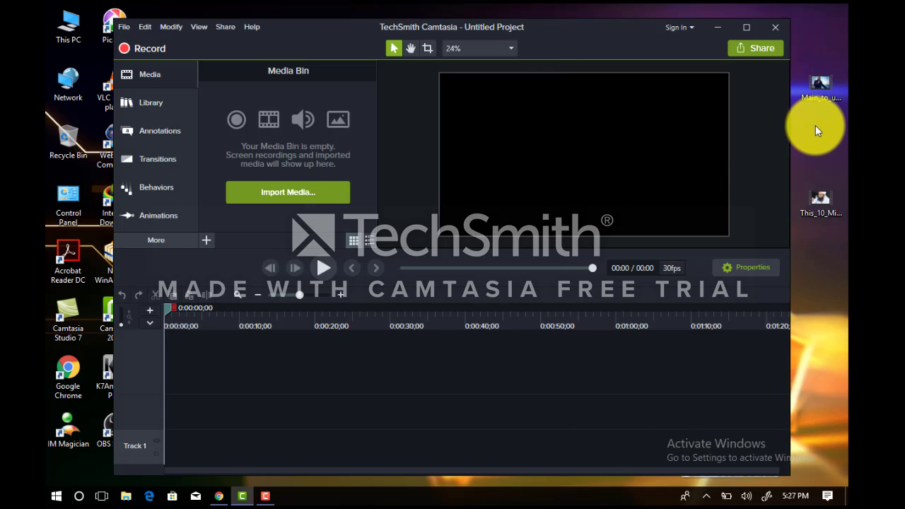
# Step: Place the Main_to_umaten video on Track 2 starting at 0:00:00, and add the This_10_Minutes video to Track 1
pyautogui.click(821, 88)
pyautogui.moveTo(586, 265); pyautogui.dragTo(280, 413)
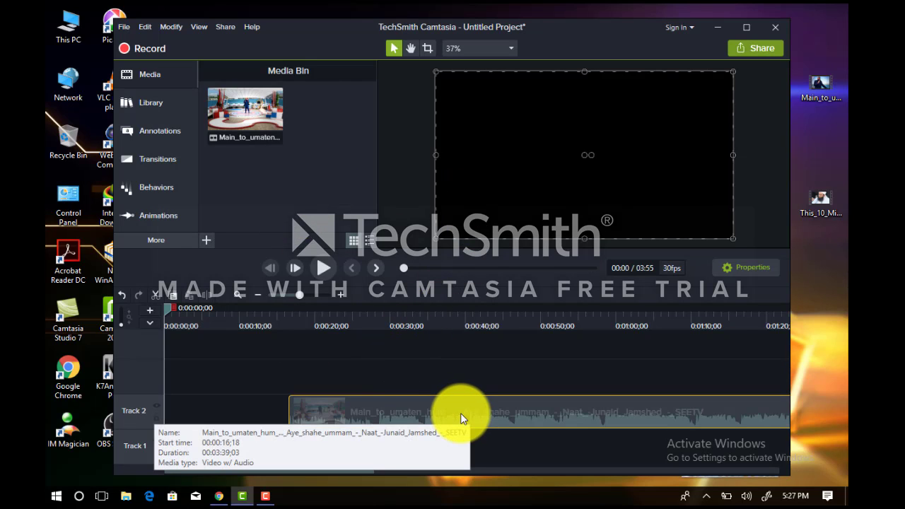
pyautogui.moveTo(460, 412); pyautogui.dragTo(289, 414)
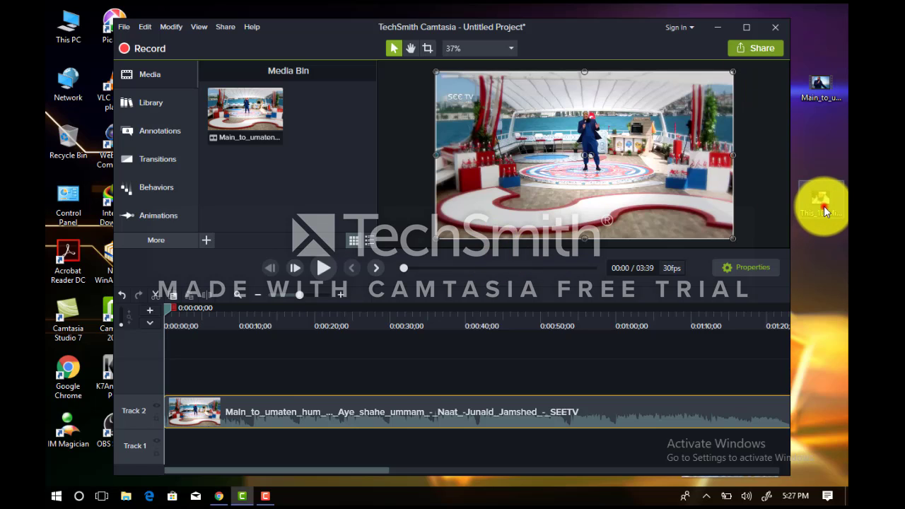
pyautogui.moveTo(820, 203); pyautogui.dragTo(353, 445)
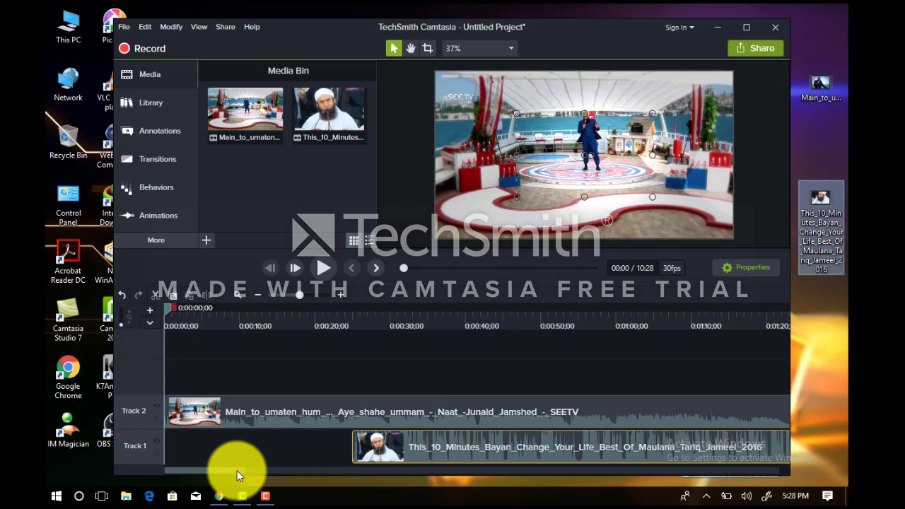
# Step: Trim the end of the This_10_Minutes clip on Track 1 back to about 0:03:44, slightly past the end of the Track 2 clip
pyautogui.moveTo(238, 471); pyautogui.dragTo(315, 471)
pyautogui.moveTo(382, 477); pyautogui.dragTo(814, 476)
pyautogui.moveTo(723, 439); pyautogui.dragTo(245, 446)
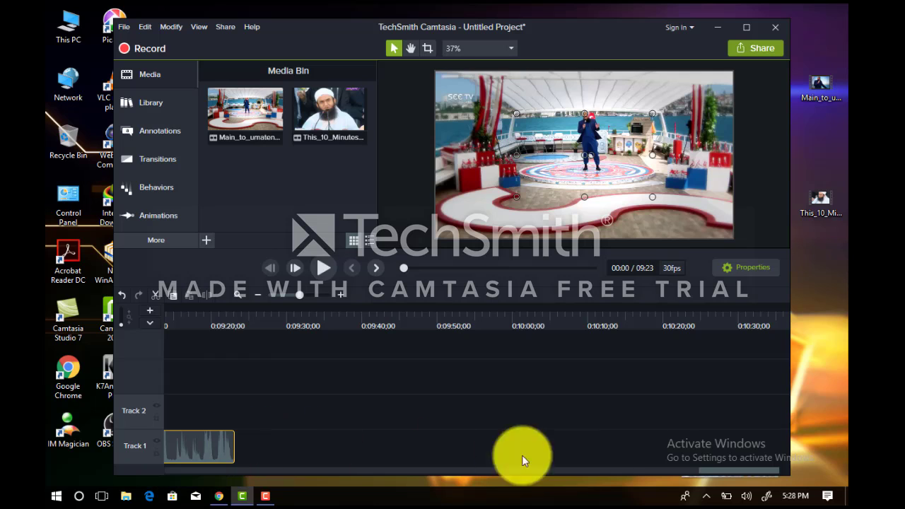
pyautogui.moveTo(700, 473)
pyautogui.mouseDown()
pyautogui.moveTo(455, 476)
pyautogui.moveTo(707, 475)
pyautogui.moveTo(719, 444)
pyautogui.moveTo(263, 450)
pyautogui.mouseUp()
pyautogui.moveTo(710, 475)
pyautogui.mouseDown()
pyautogui.moveTo(487, 477)
pyautogui.moveTo(707, 484)
pyautogui.mouseUp()
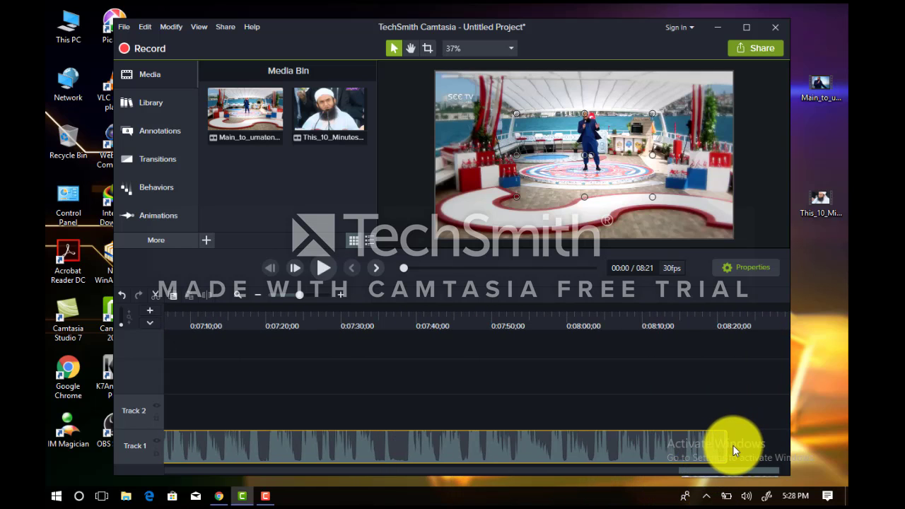
pyautogui.moveTo(726, 446); pyautogui.dragTo(670, 442)
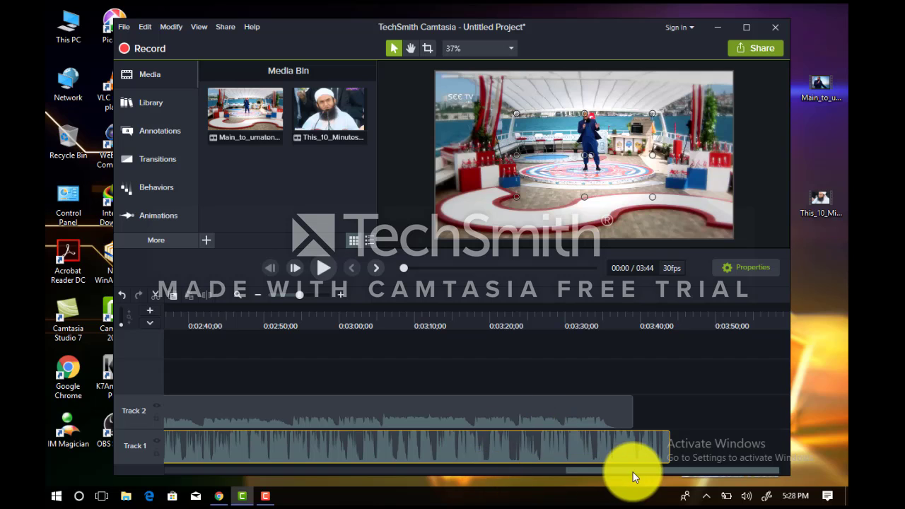
pyautogui.moveTo(633, 473); pyautogui.dragTo(203, 474)
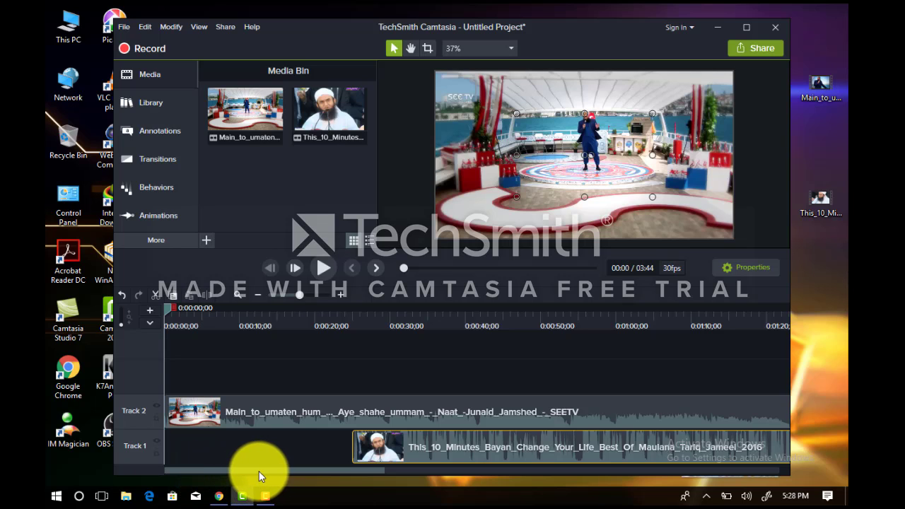
# Step: Move the This_10_Minutes clip earlier on Track 1 so it starts at about 0:00:09 and ends before the main clip
pyautogui.click(294, 414)
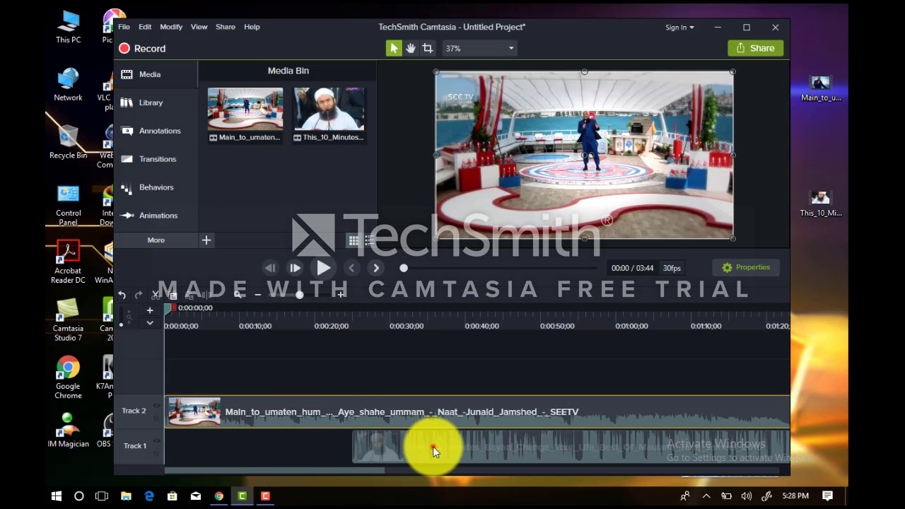
pyautogui.moveTo(433, 446); pyautogui.dragTo(313, 437)
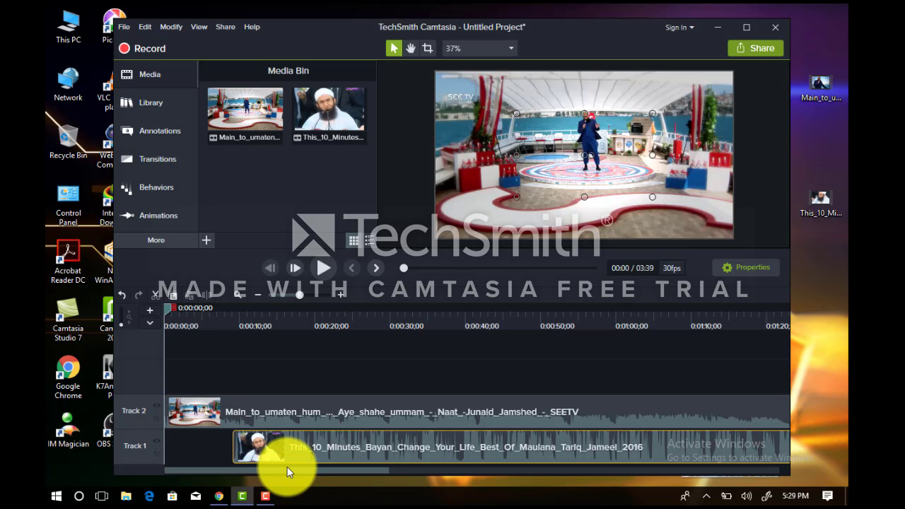
pyautogui.moveTo(282, 470); pyautogui.dragTo(695, 475)
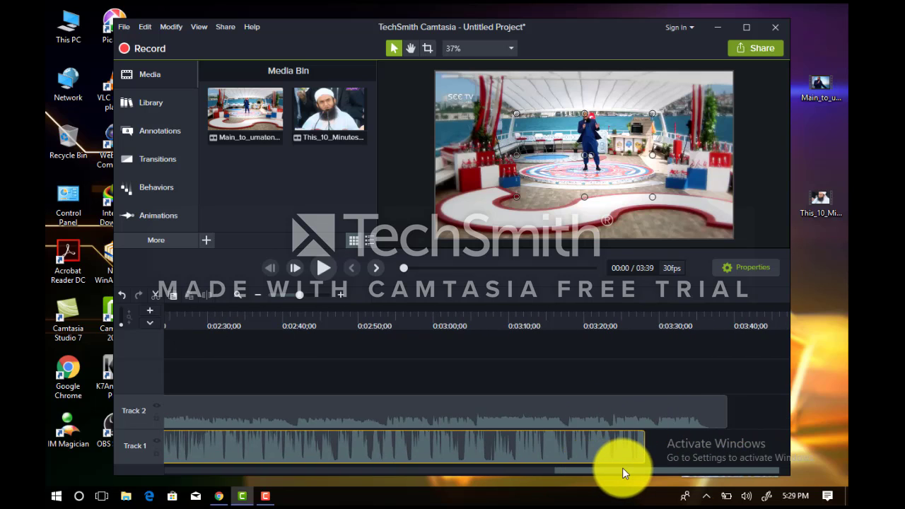
pyautogui.moveTo(622, 470); pyautogui.dragTo(177, 471)
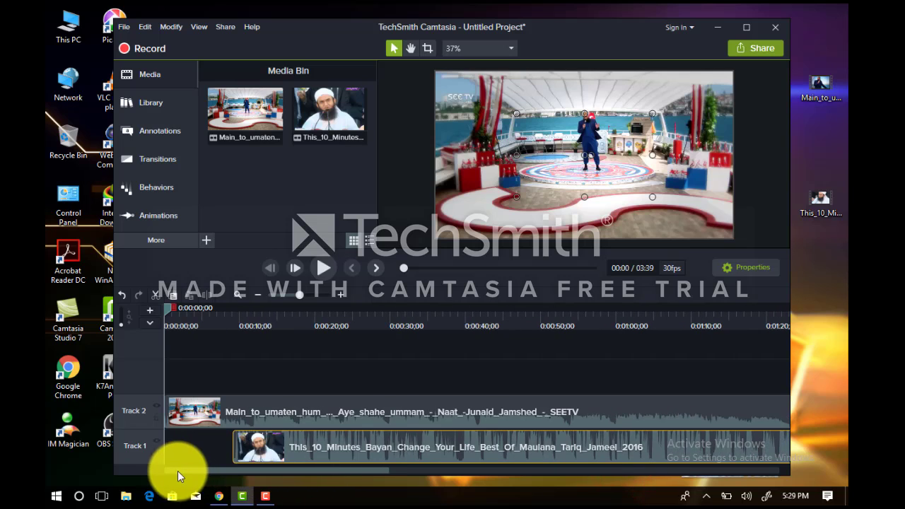
# Step: Resize the This_10_Minutes video's frame on the canvas to a small overlay, viewing it at 0:00:09;06
pyautogui.click(319, 449)
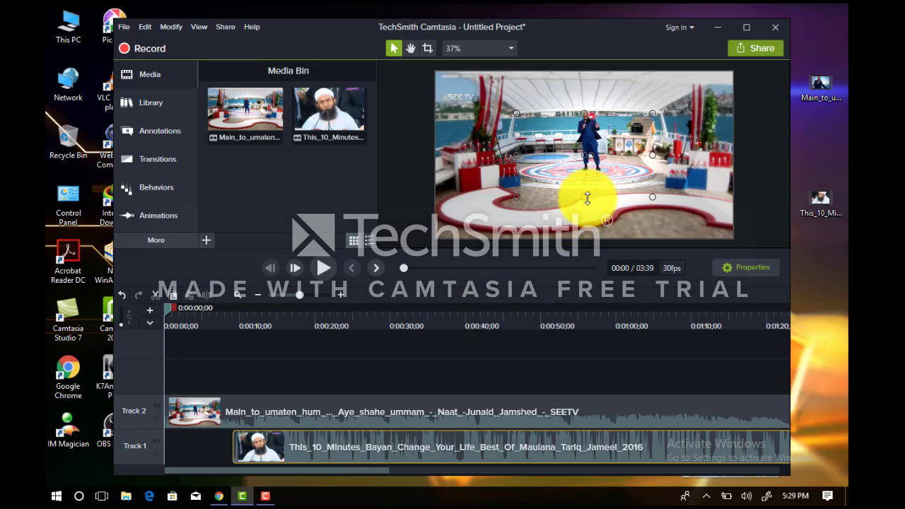
pyautogui.moveTo(585, 196); pyautogui.dragTo(524, 235)
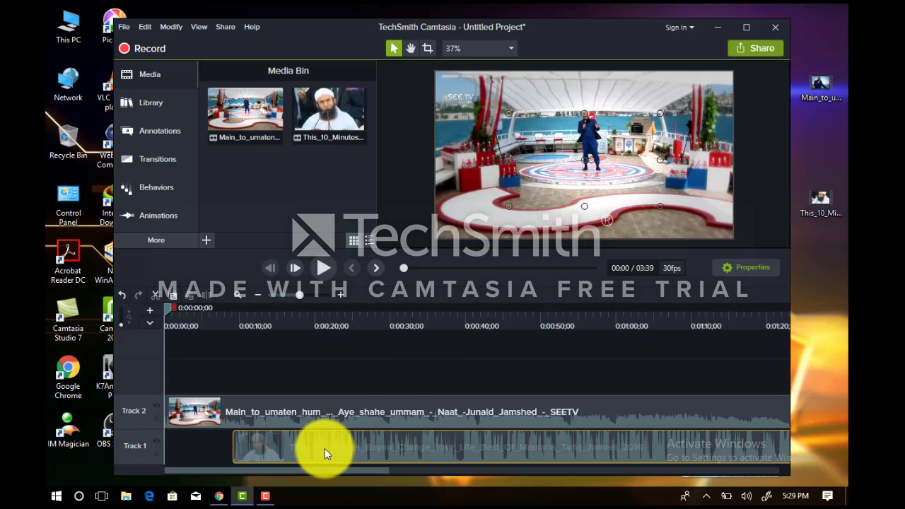
pyautogui.click(325, 448)
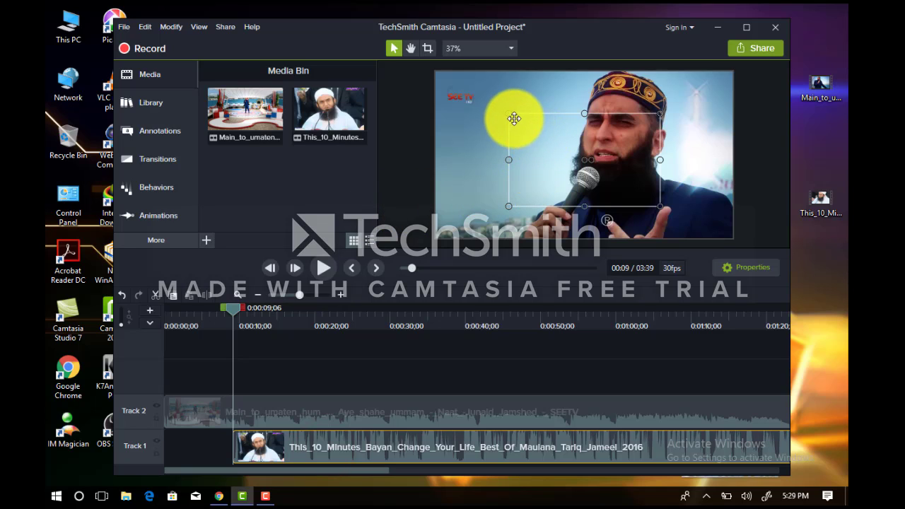
pyautogui.moveTo(510, 114); pyautogui.dragTo(517, 119)
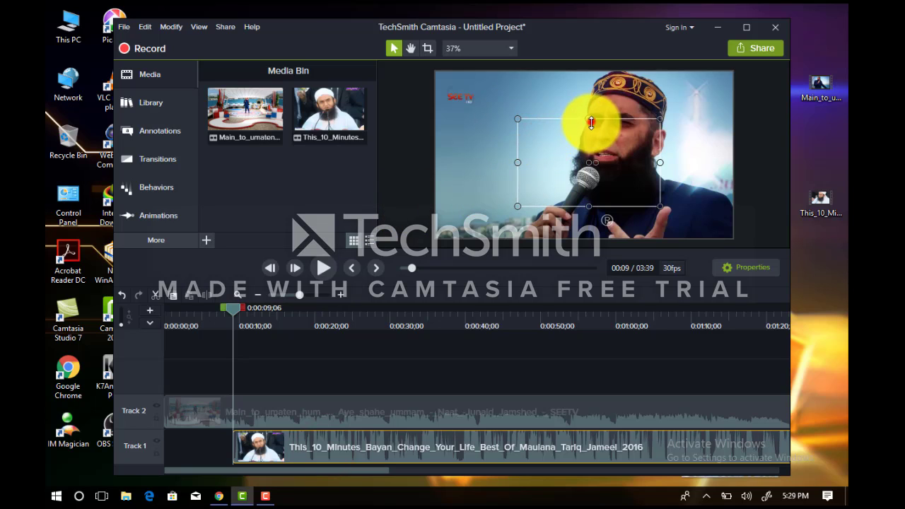
pyautogui.moveTo(591, 121); pyautogui.dragTo(569, 132)
# Step: Move the This_10_Minutes clip from Track 1 to Track 3, above the main video
pyautogui.moveTo(592, 173)
pyautogui.mouseDown()
pyautogui.moveTo(586, 191)
pyautogui.moveTo(608, 263)
pyautogui.moveTo(587, 245)
pyautogui.moveTo(622, 239)
pyautogui.moveTo(614, 242)
pyautogui.moveTo(594, 189)
pyautogui.mouseUp()
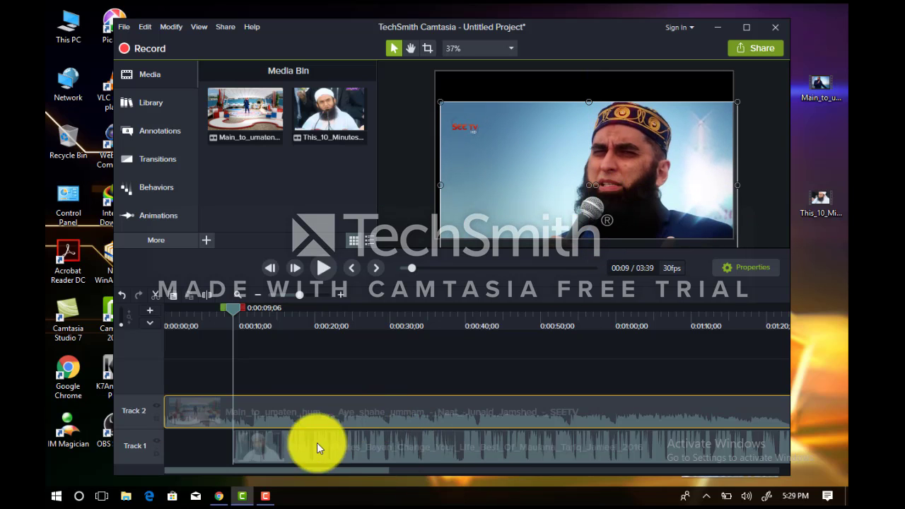
pyautogui.moveTo(322, 448); pyautogui.dragTo(324, 374)
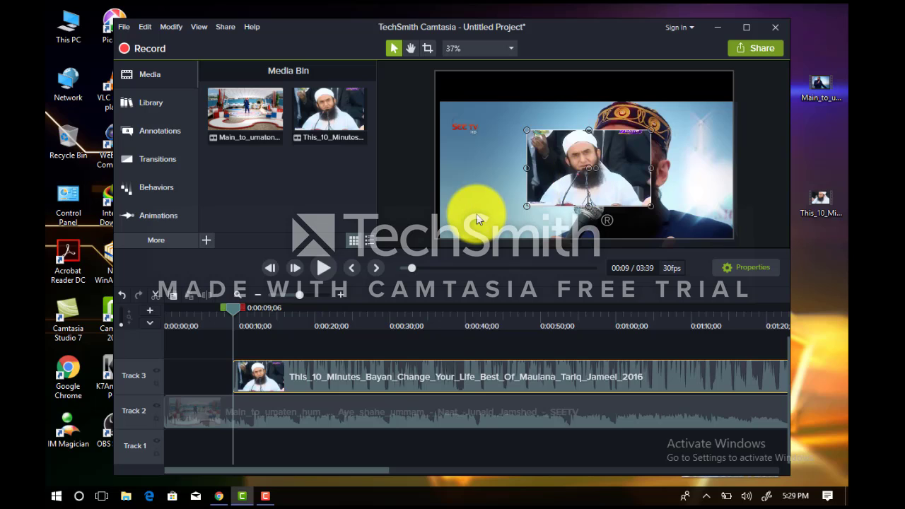
# Step: Realign the main video to fill the canvas, and place the overlay video slightly smaller at the canvas's bottom centre
pyautogui.click(475, 177)
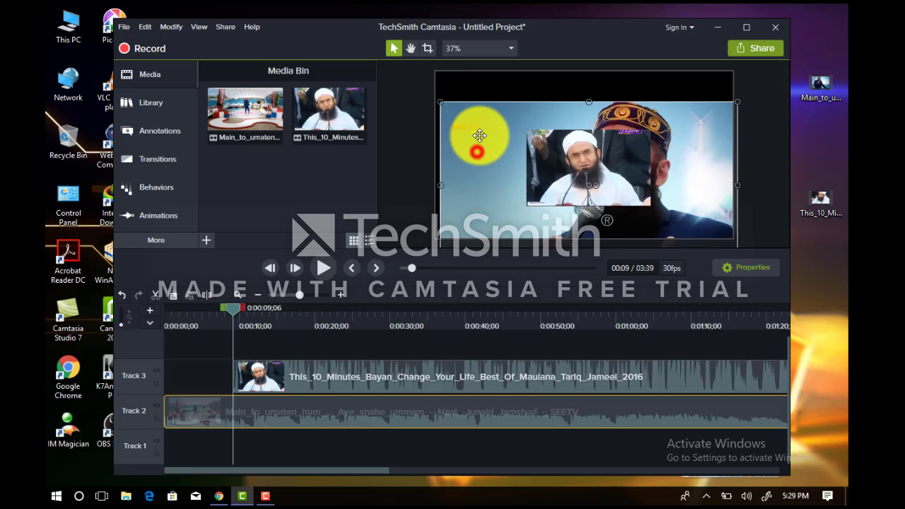
pyautogui.moveTo(476, 147); pyautogui.dragTo(471, 125)
pyautogui.moveTo(592, 167); pyautogui.dragTo(587, 197)
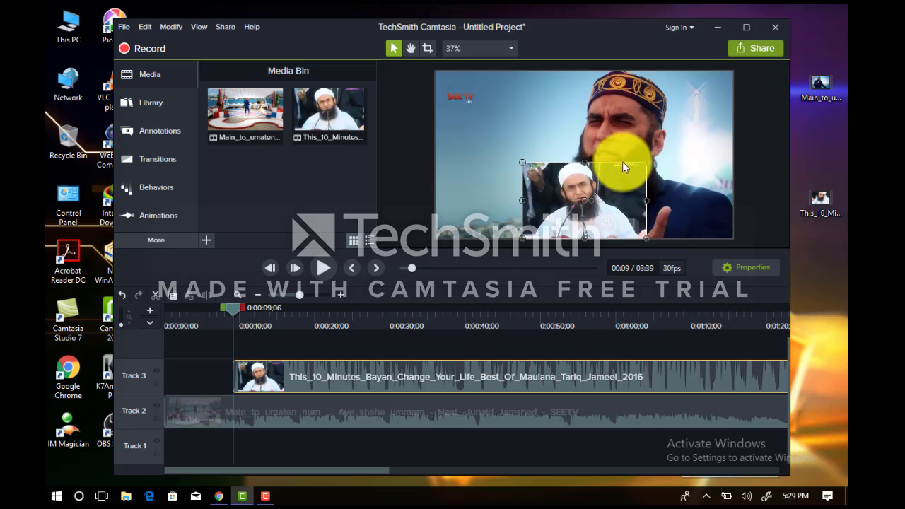
pyautogui.moveTo(646, 162); pyautogui.dragTo(612, 164)
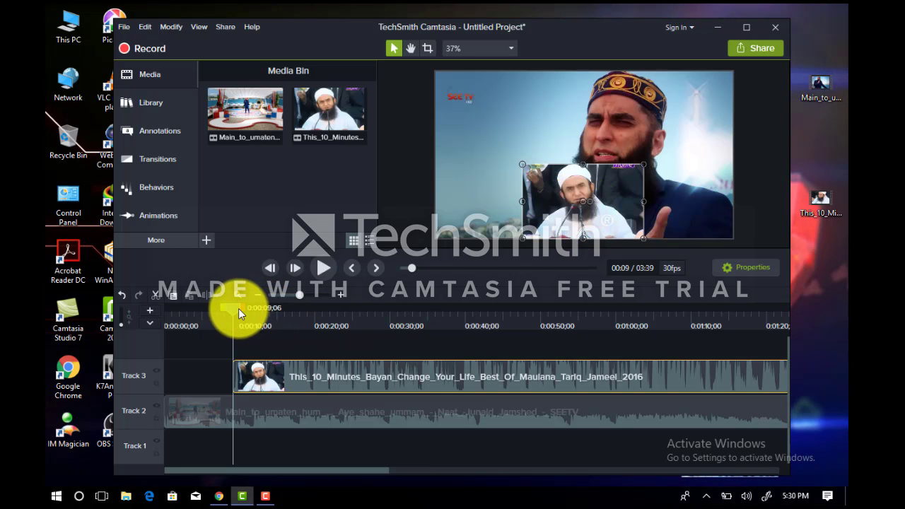
# Step: Play the timeline from about 0:00:07 to check how the overlay appears over the main video, and review both clips' extents
pyautogui.moveTo(239, 308)
pyautogui.mouseDown()
pyautogui.moveTo(191, 315)
pyautogui.moveTo(224, 313)
pyautogui.mouseUp()
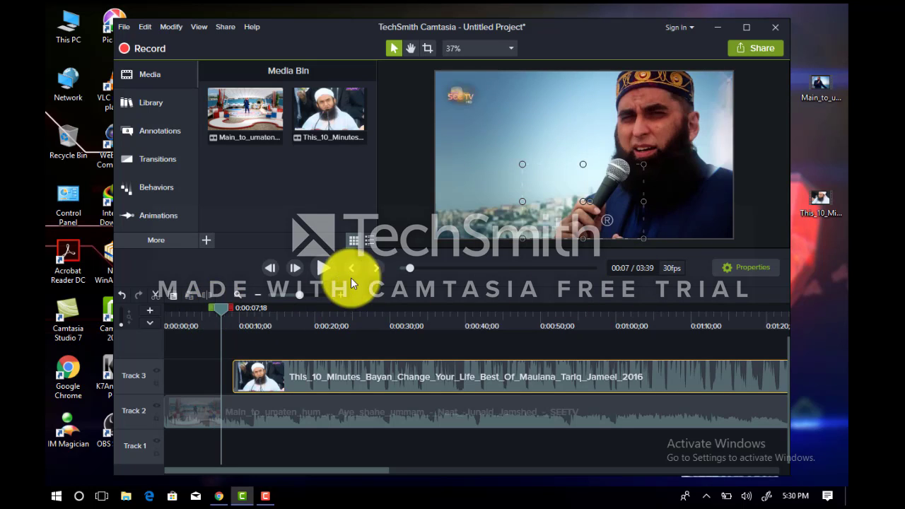
pyautogui.click(317, 269)
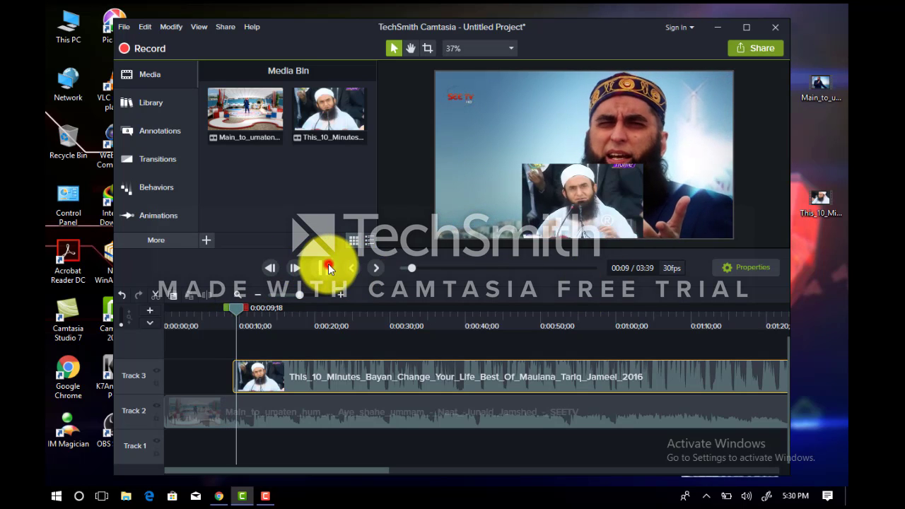
pyautogui.click(327, 268)
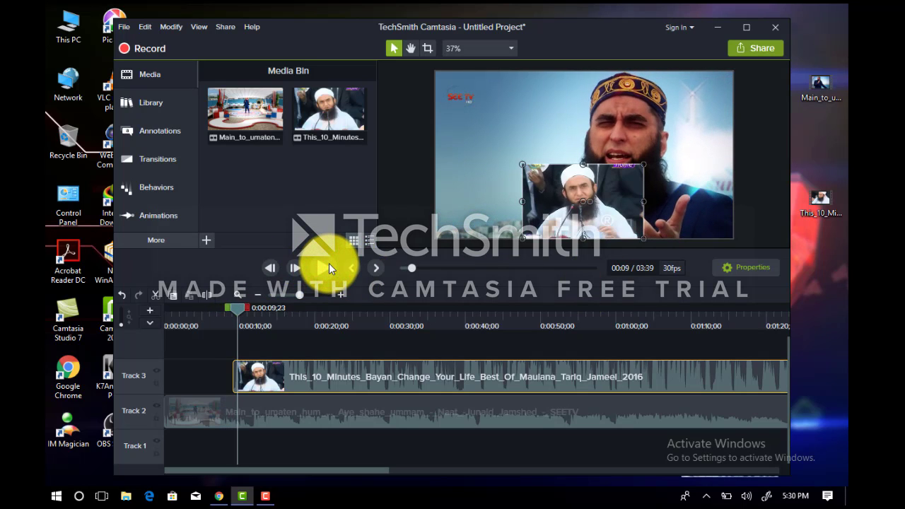
pyautogui.click(327, 262)
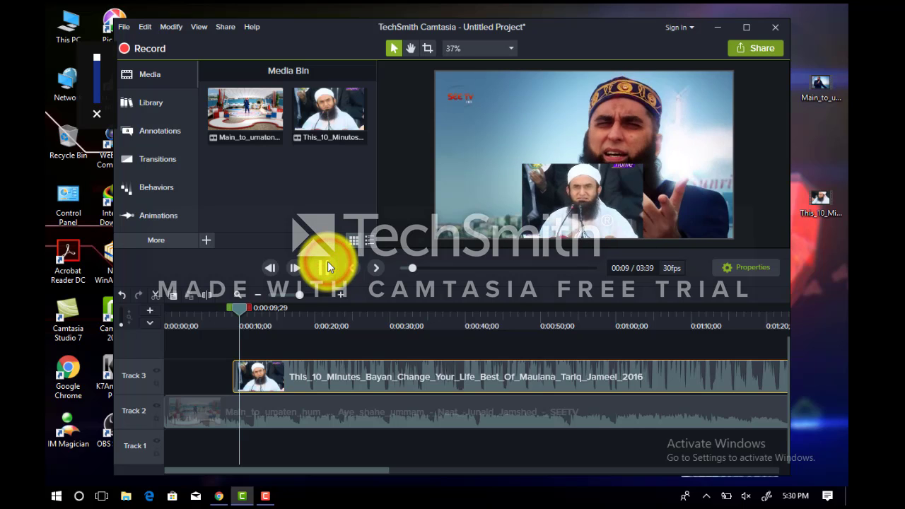
pyautogui.click(249, 313)
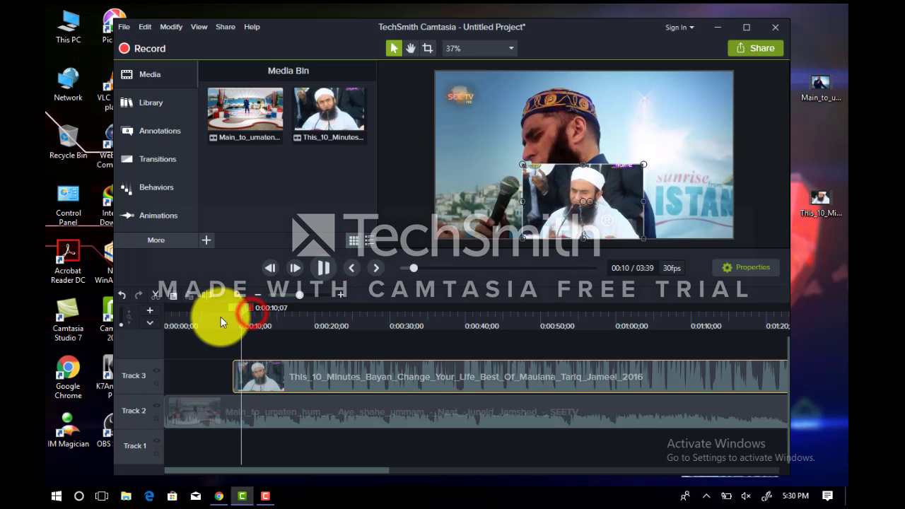
pyautogui.click(215, 314)
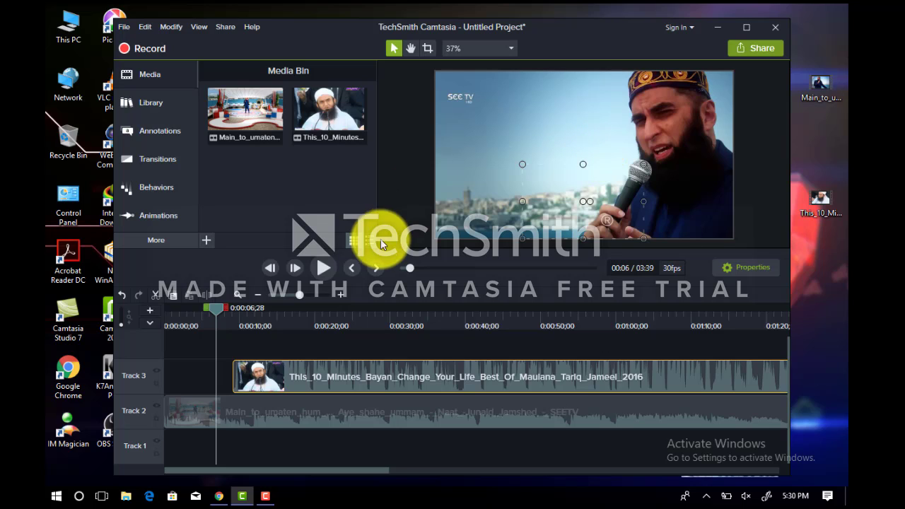
pyautogui.click(322, 270)
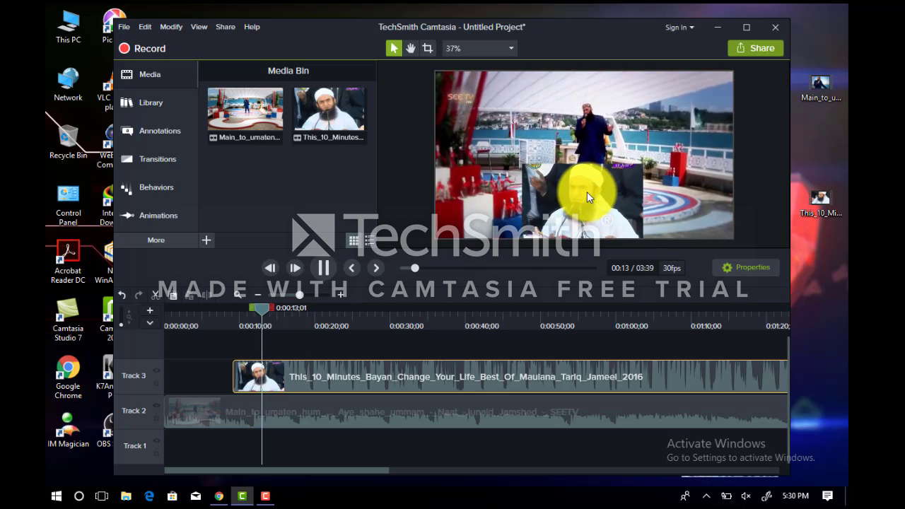
pyautogui.click(324, 270)
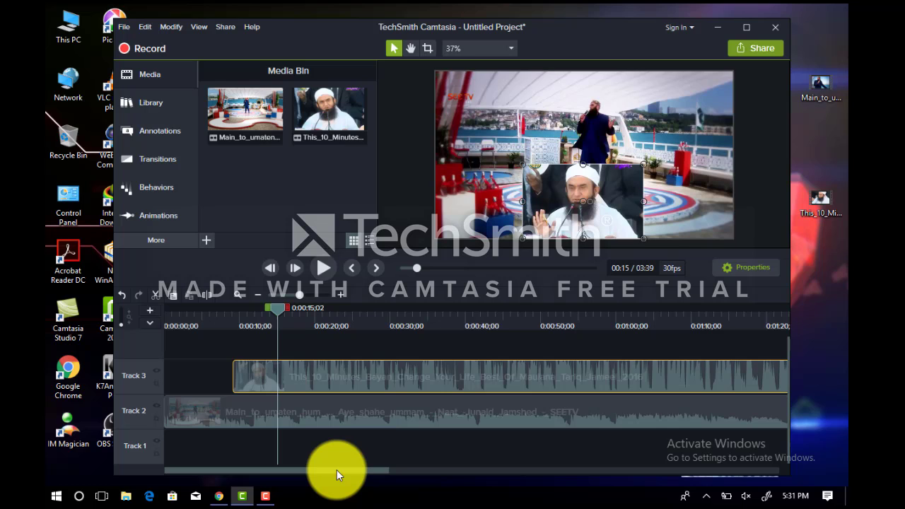
pyautogui.moveTo(337, 469); pyautogui.dragTo(596, 474)
pyautogui.moveTo(666, 477); pyautogui.dragTo(216, 470)
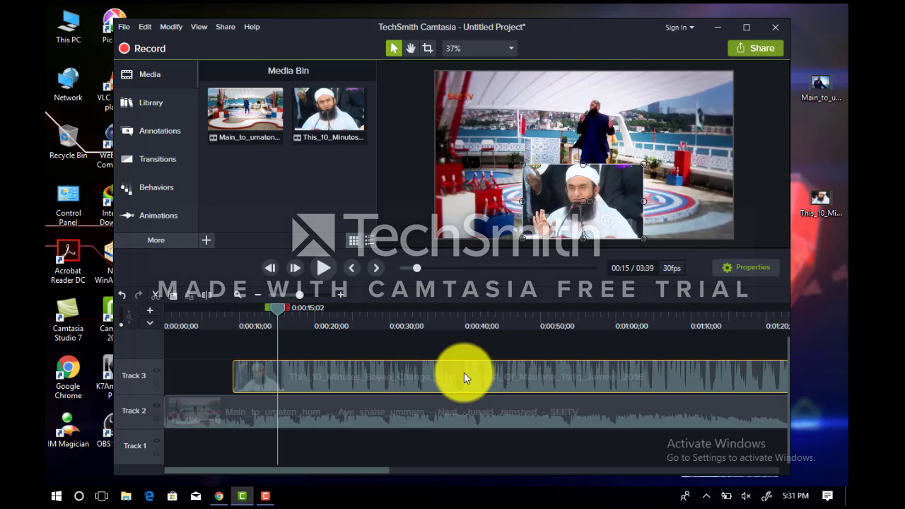
pyautogui.click(265, 496)
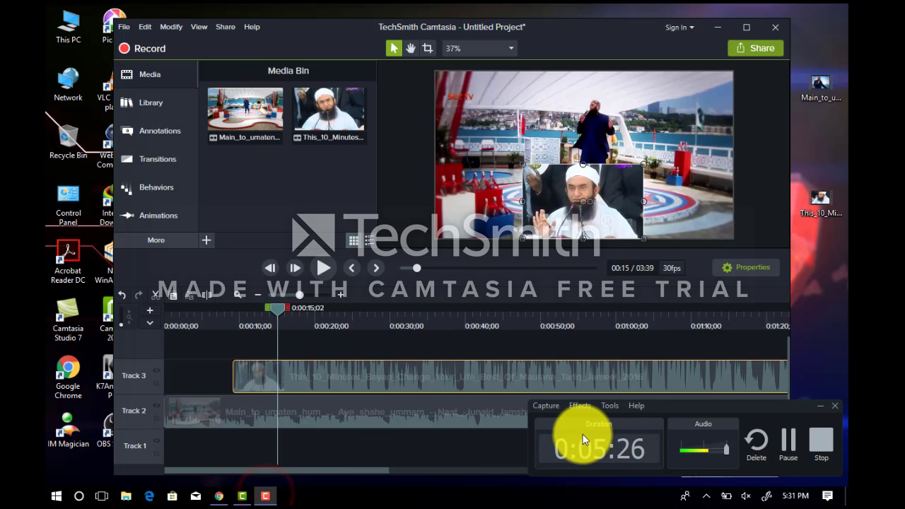